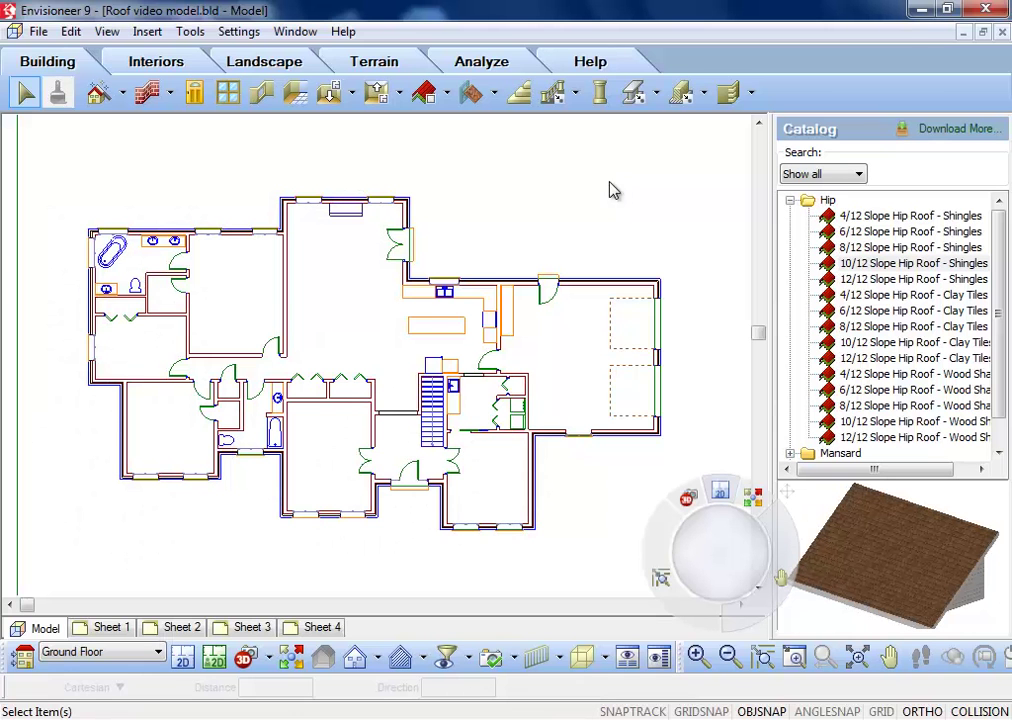
Open the Roof tool's creation methods and preview Roof by Perimeter over the floor plan.
left_click(447, 94)
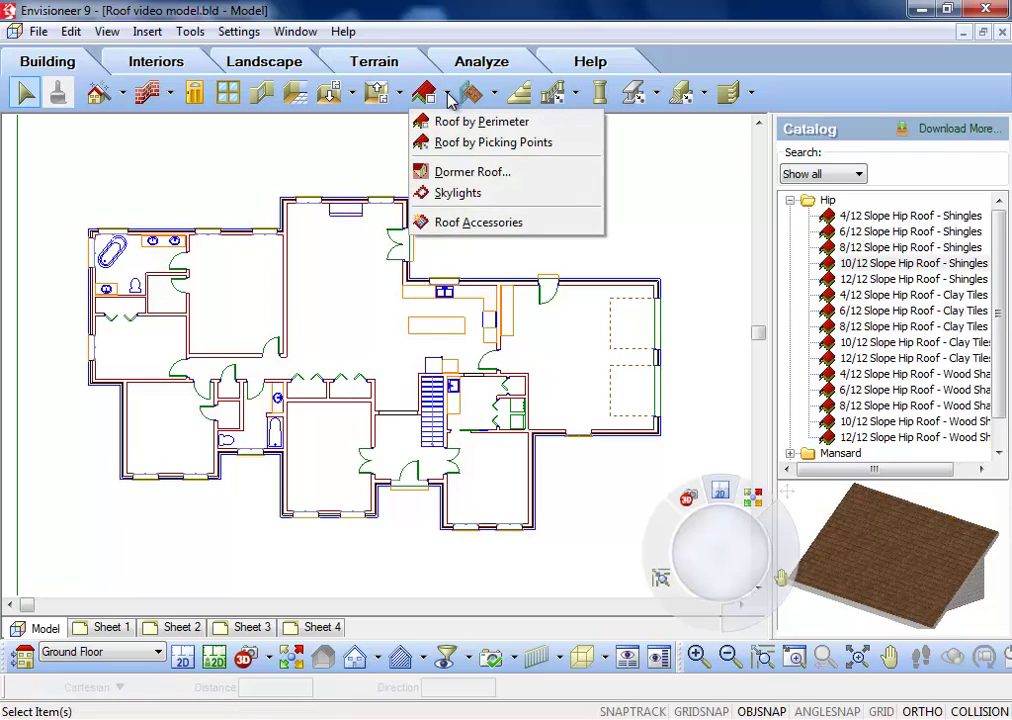
left_click(546, 130)
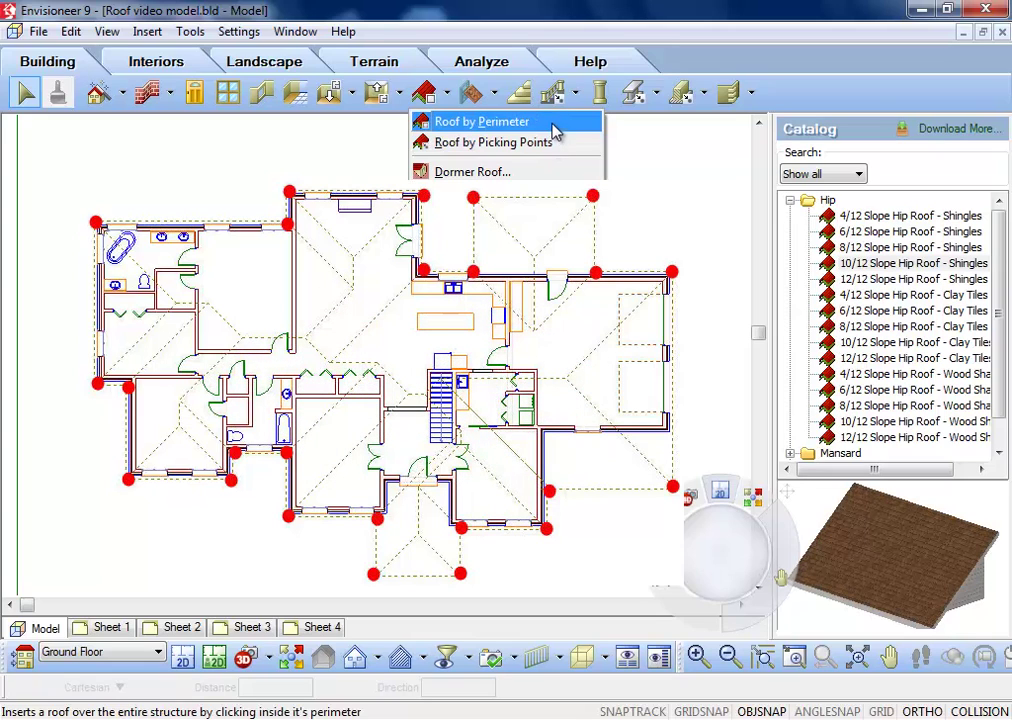
Create a roof by perimeter using the 10/12 Slope Hip Roof - Shingles catalog style.
left_click(555, 123)
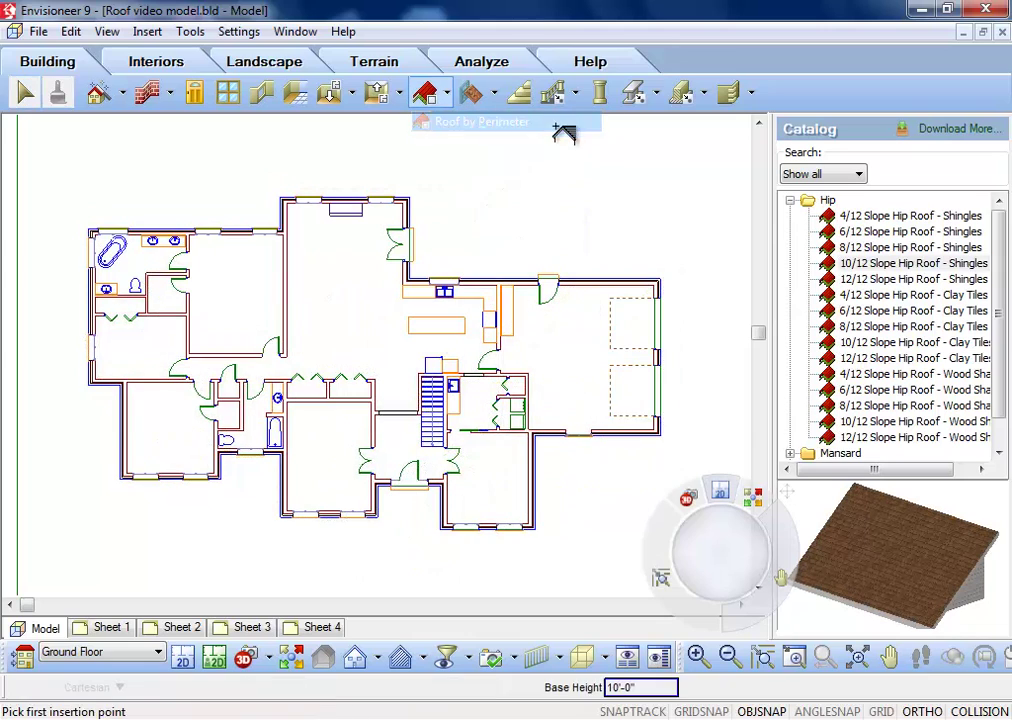
left_click(920, 264)
left_click(343, 295)
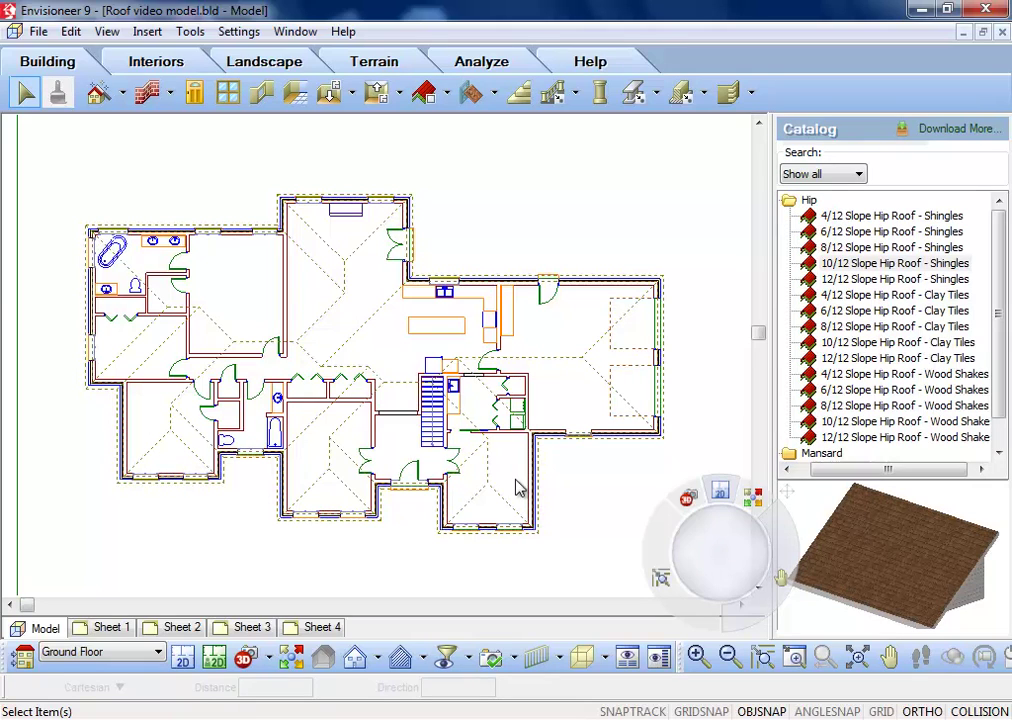
Place the hip roof over the house and mark its top and lower-left edges for editing.
left_click(390, 502)
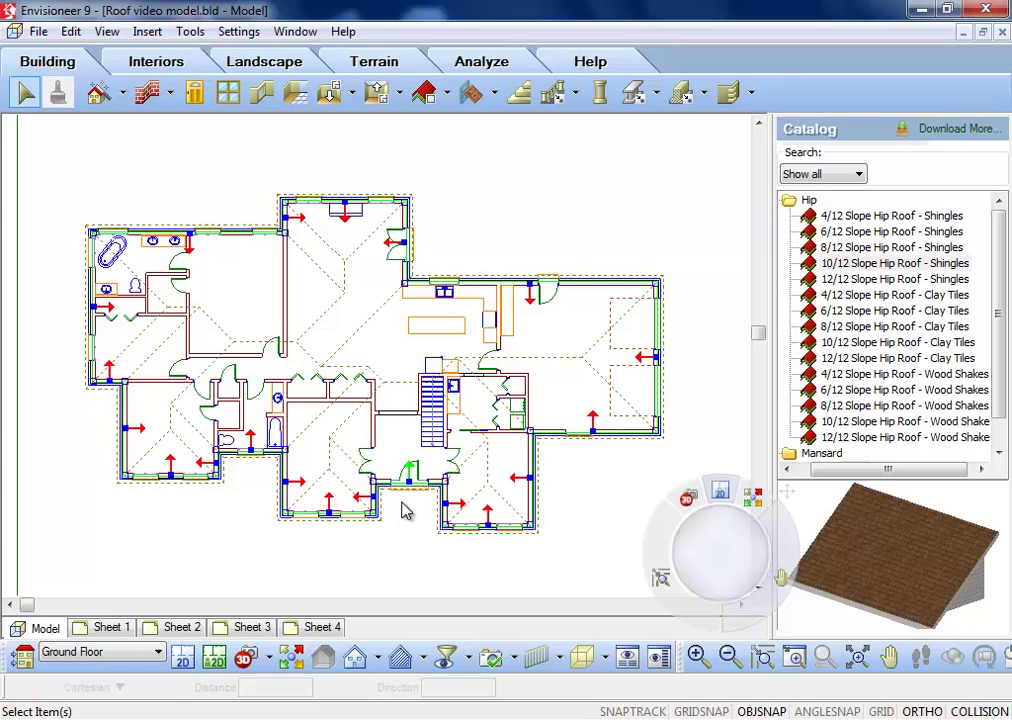
left_click_drag(408, 480, 407, 504)
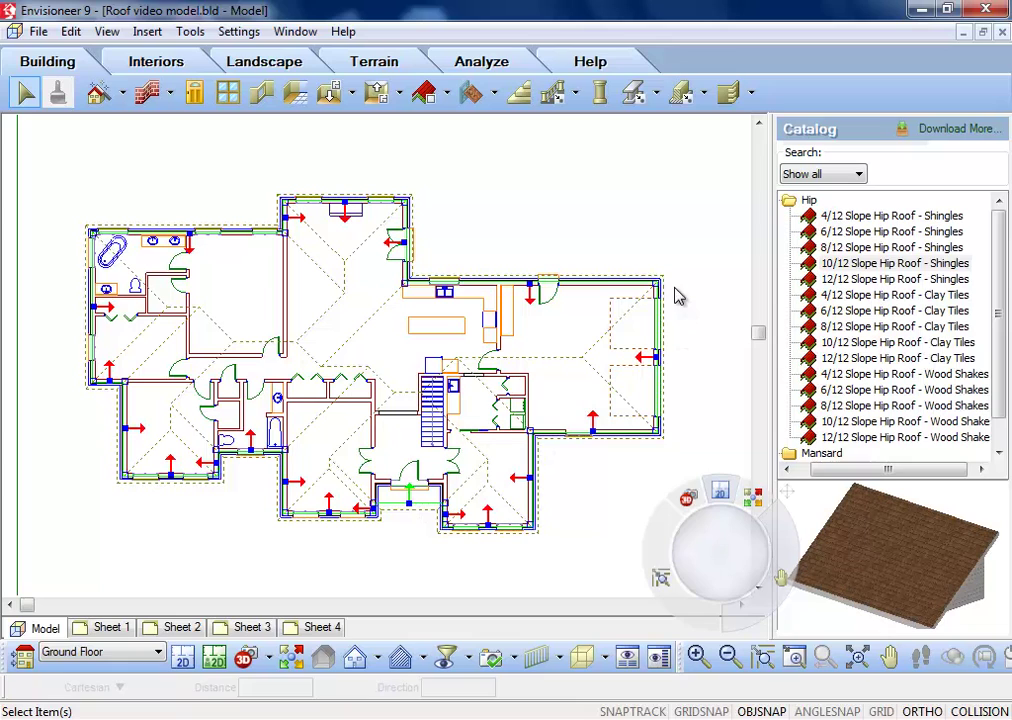
mouse_move(664, 280)
left_mouse_down()
mouse_move(725, 278)
mouse_move(661, 284)
mouse_move(669, 280)
left_mouse_up()
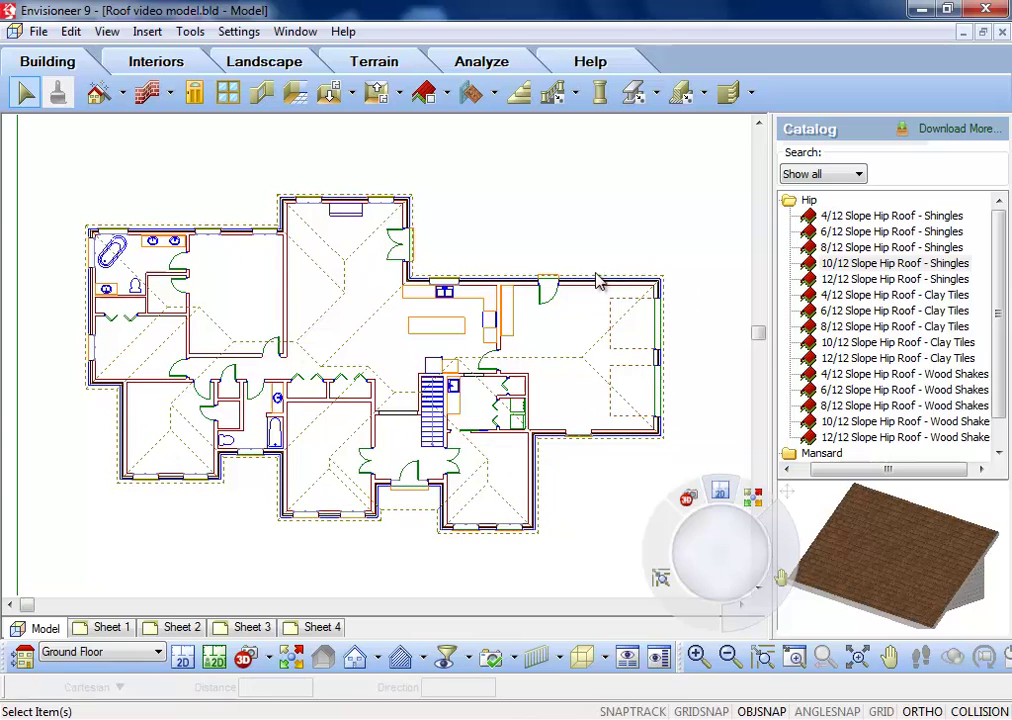
left_click(171, 479)
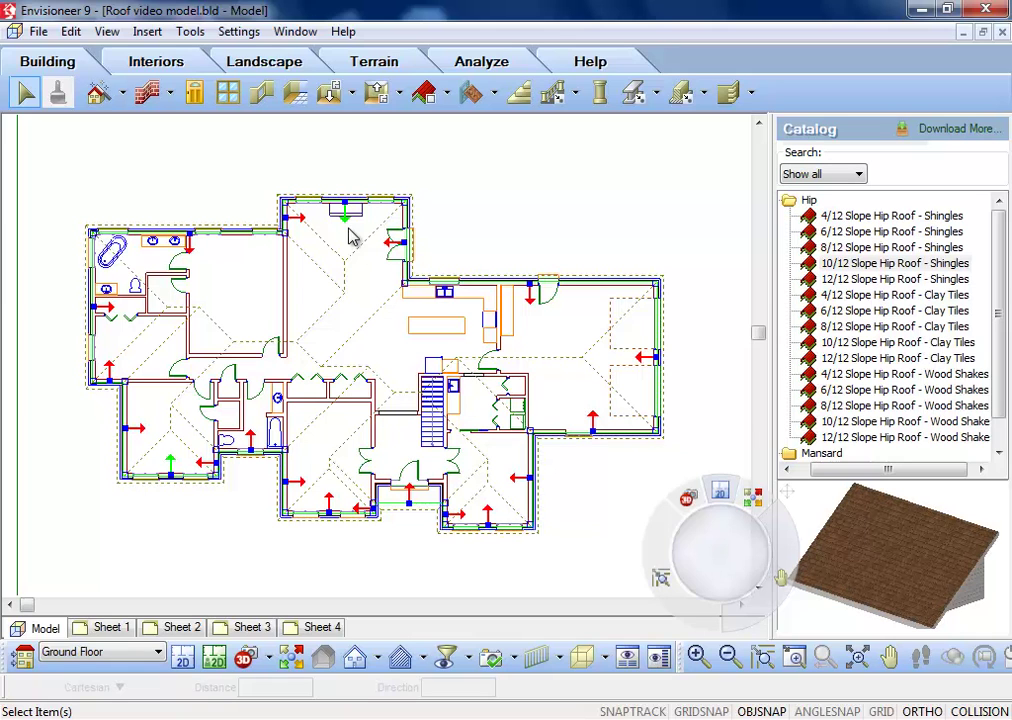
In the roof's Properties, set Slope Value to 8 and Overhang to 18.
right_click(469, 203)
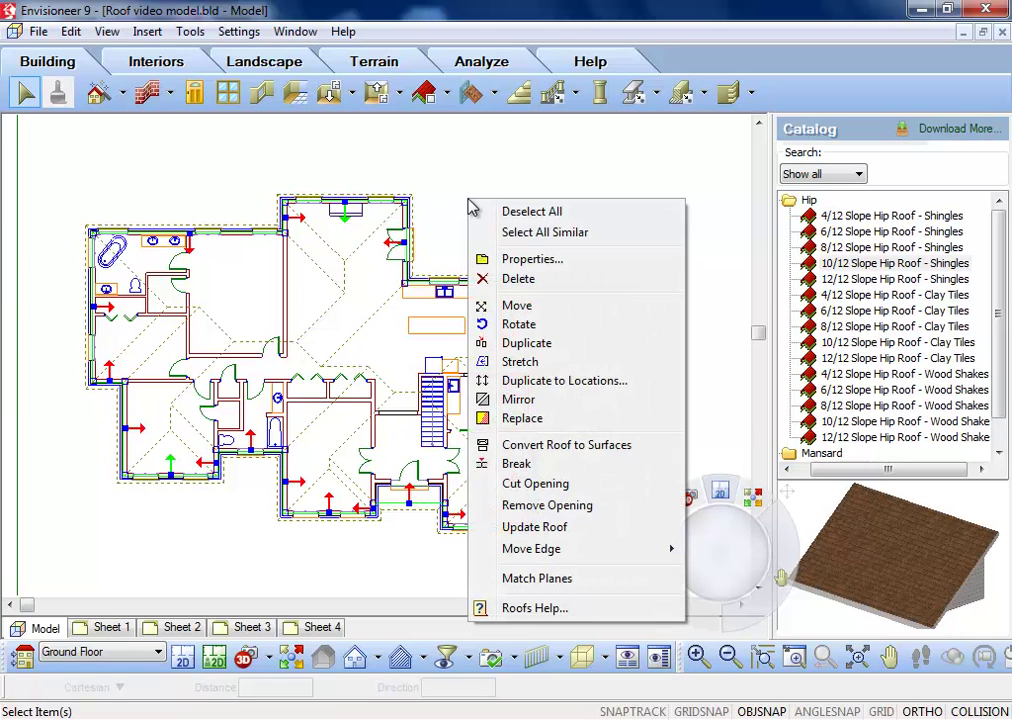
left_click(519, 259)
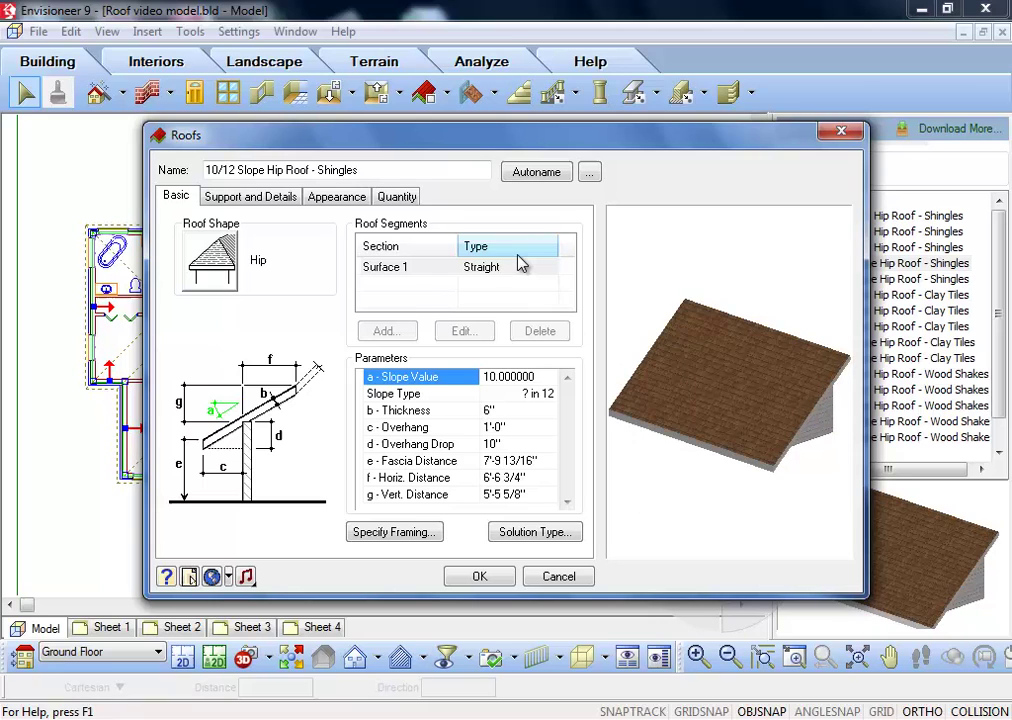
left_click(515, 381)
type("8")
left_click(513, 429)
type("18")
left_click(519, 446)
Set the roof shape to Gable and open the Display Gable choices.
left_click(205, 268)
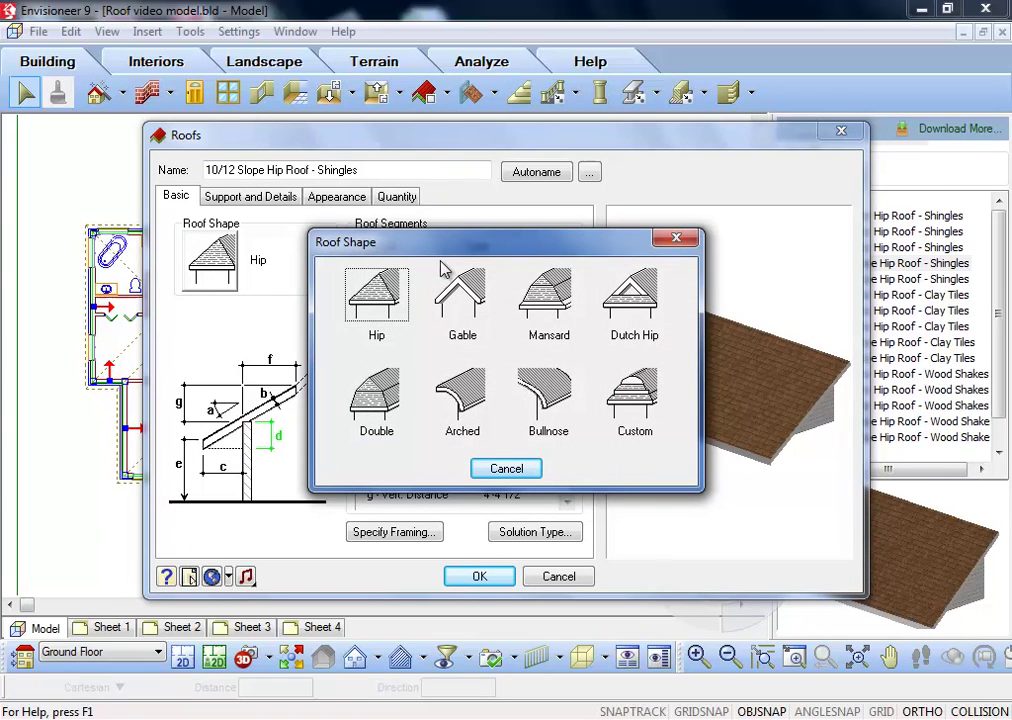
left_click_drag(445, 258, 421, 356)
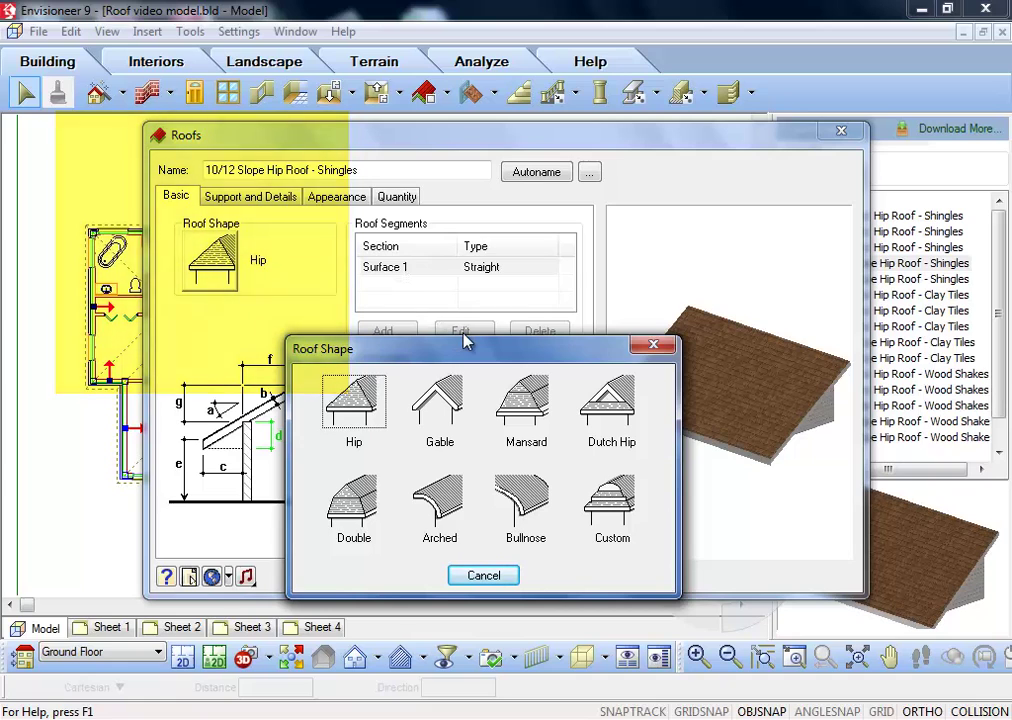
left_click(440, 401)
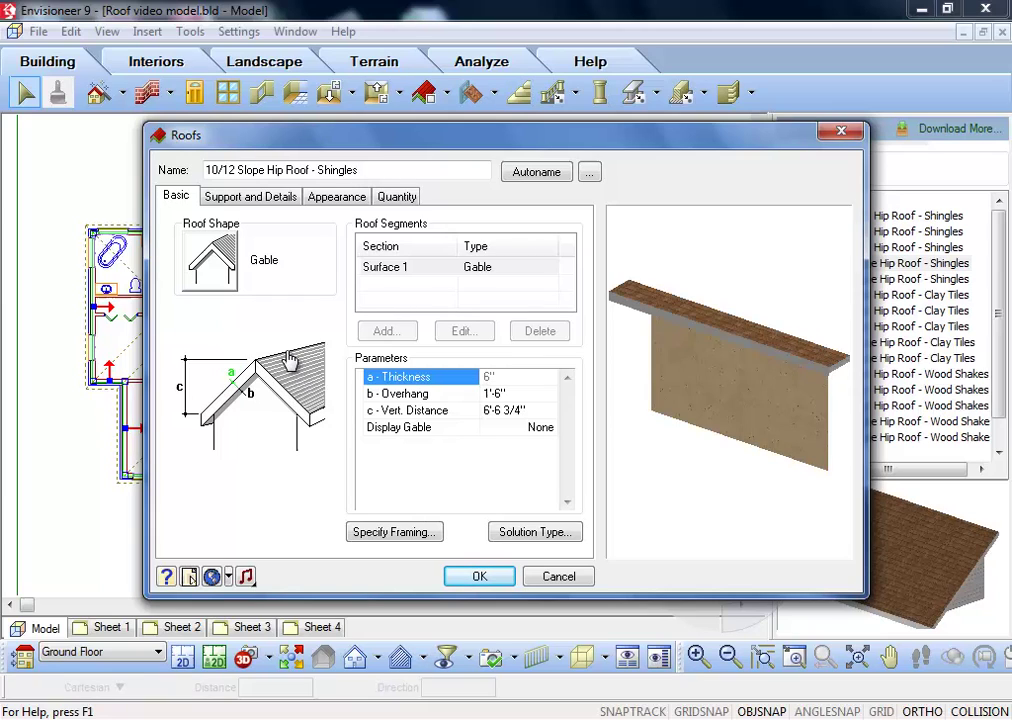
left_click(406, 430)
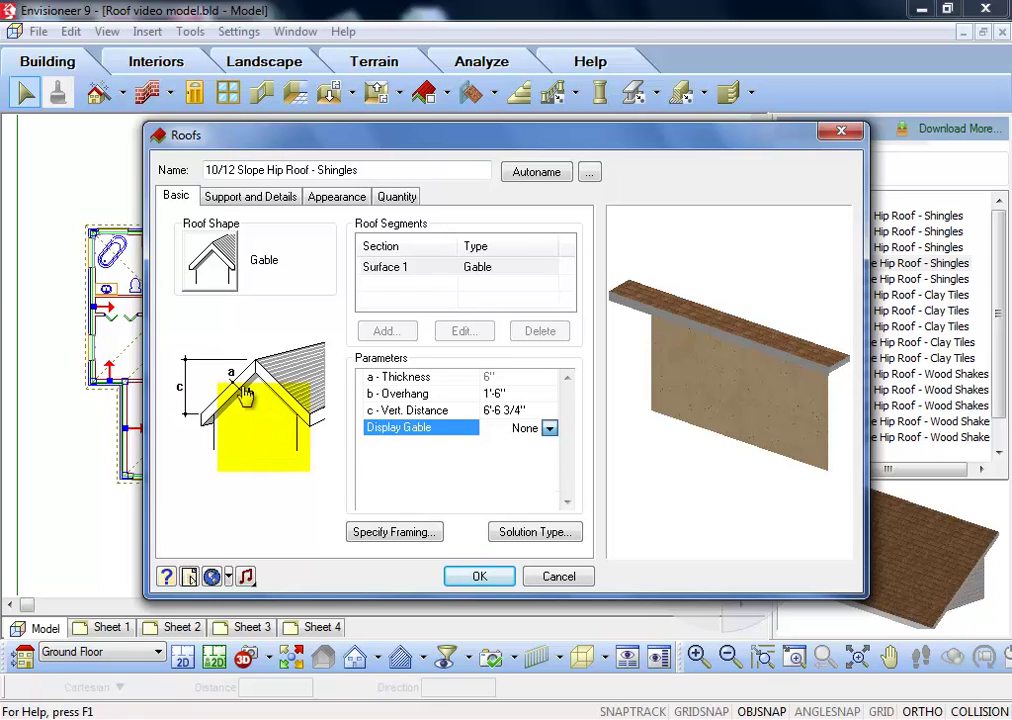
left_click(550, 429)
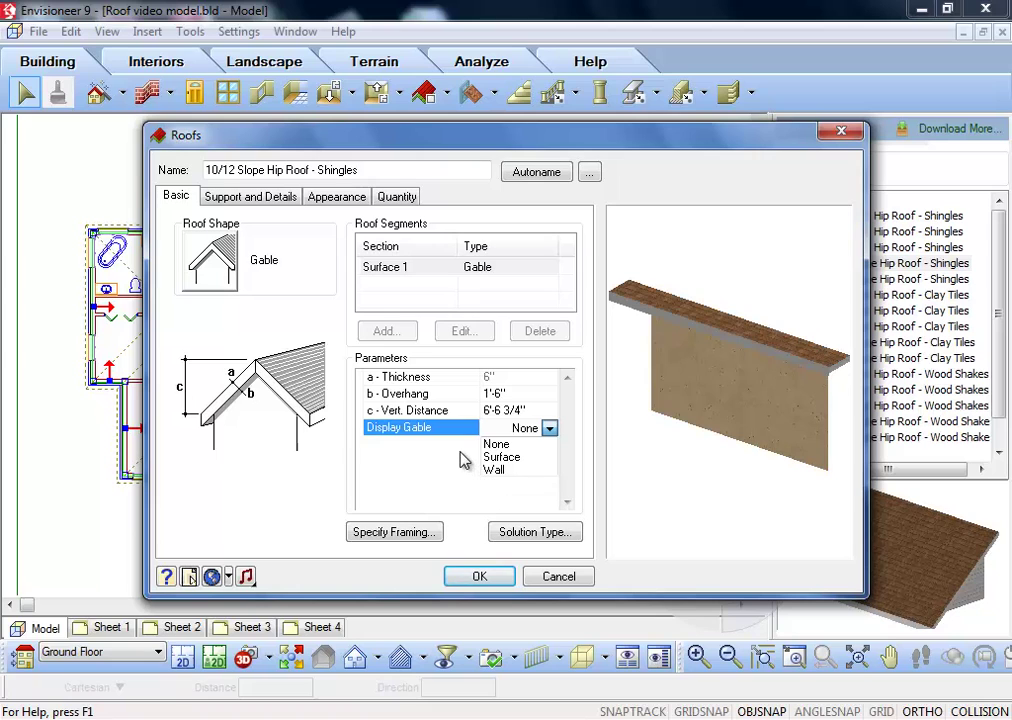
Confirm the gable with display None, then select only the bottom room's roof edge.
left_click(463, 459)
left_click(478, 576)
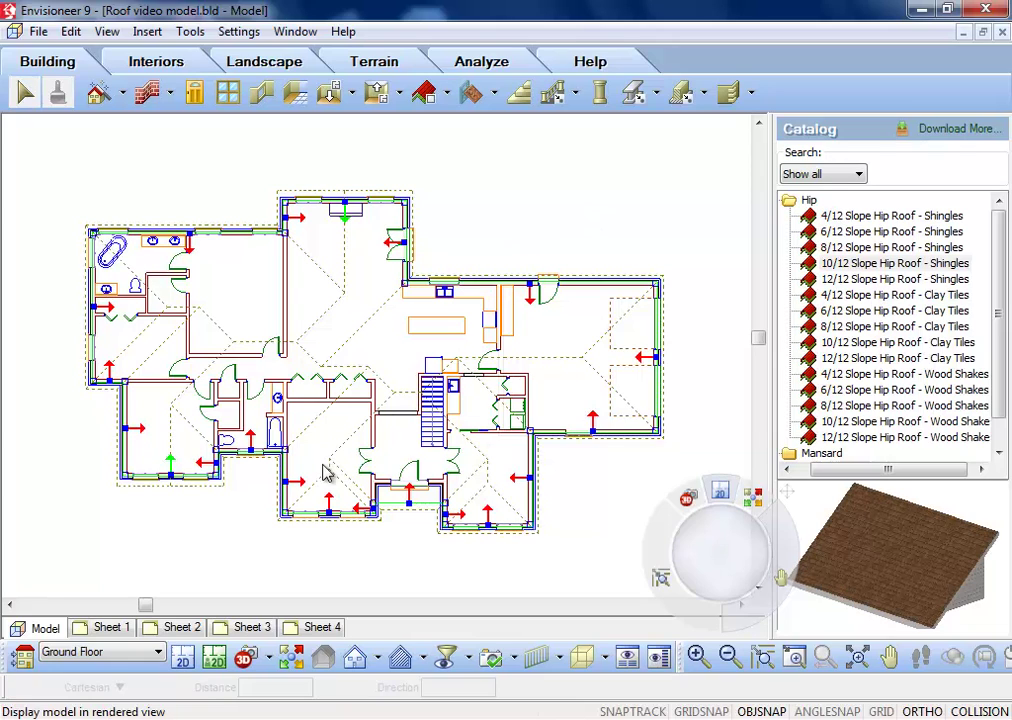
left_click(330, 500)
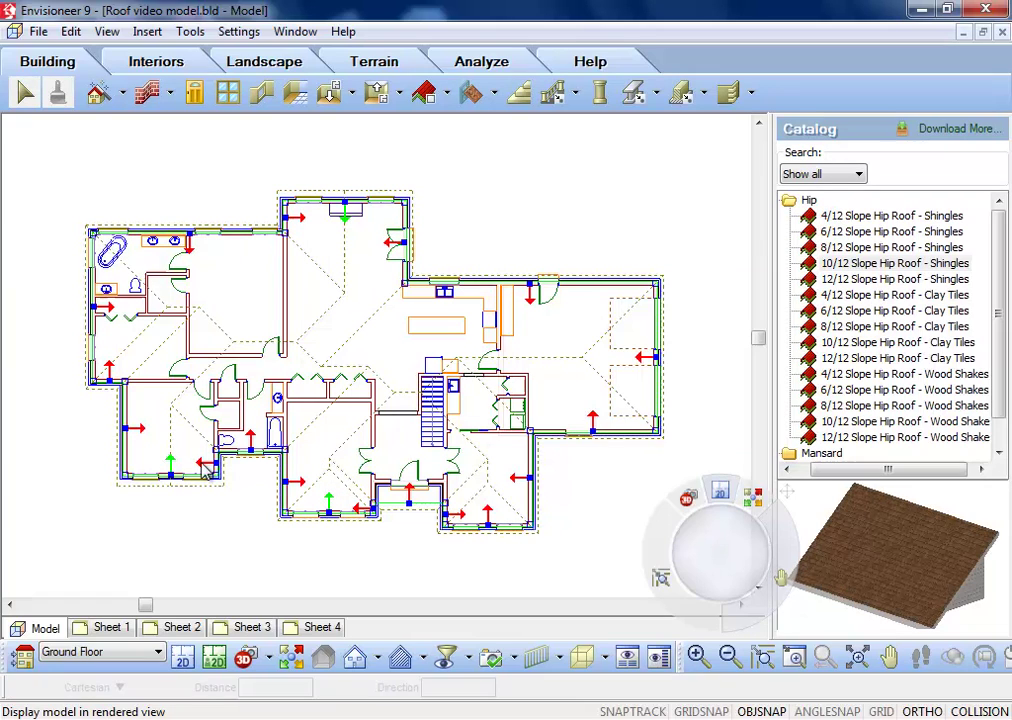
left_click(345, 212)
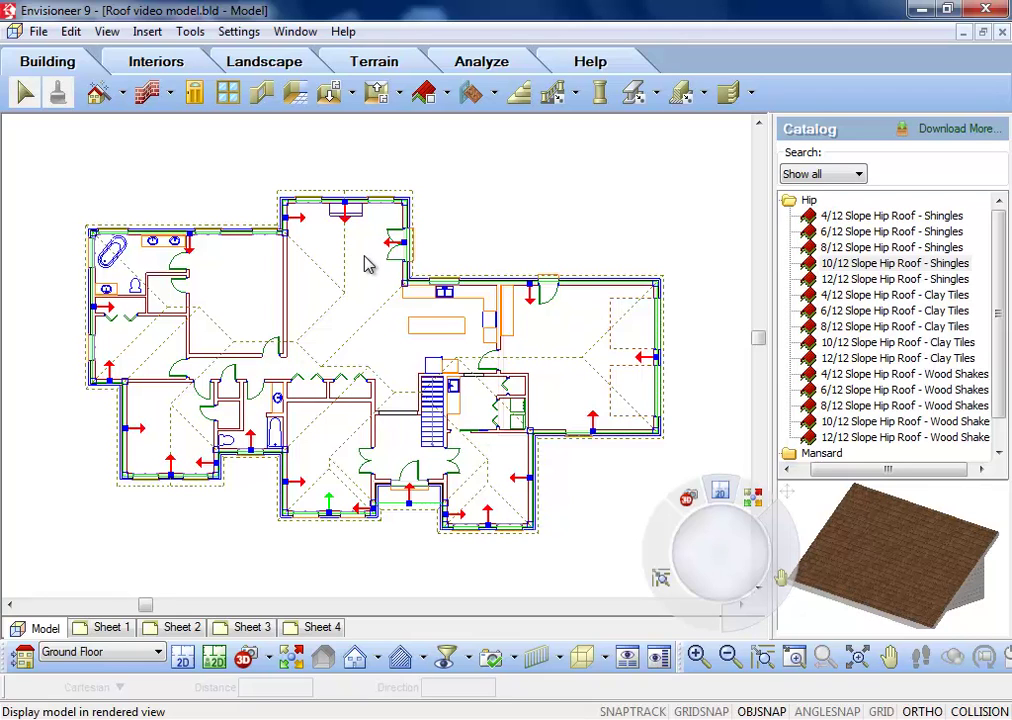
Set the bottom edge's Support Height to 9'6" on the Support and Details tab.
right_click(368, 264)
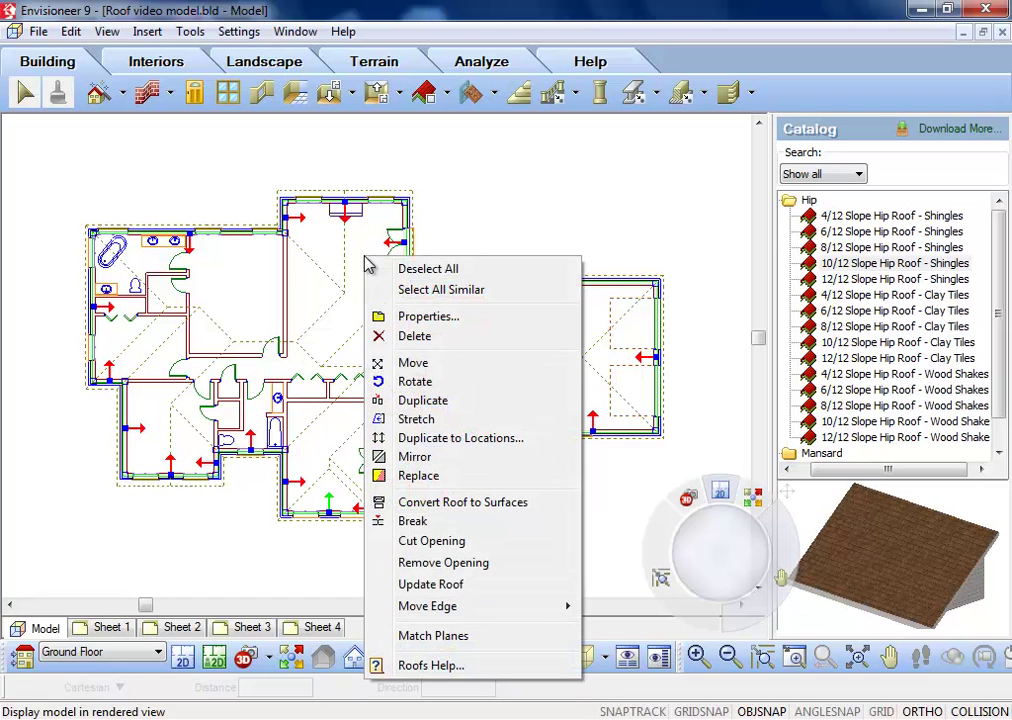
left_click(462, 320)
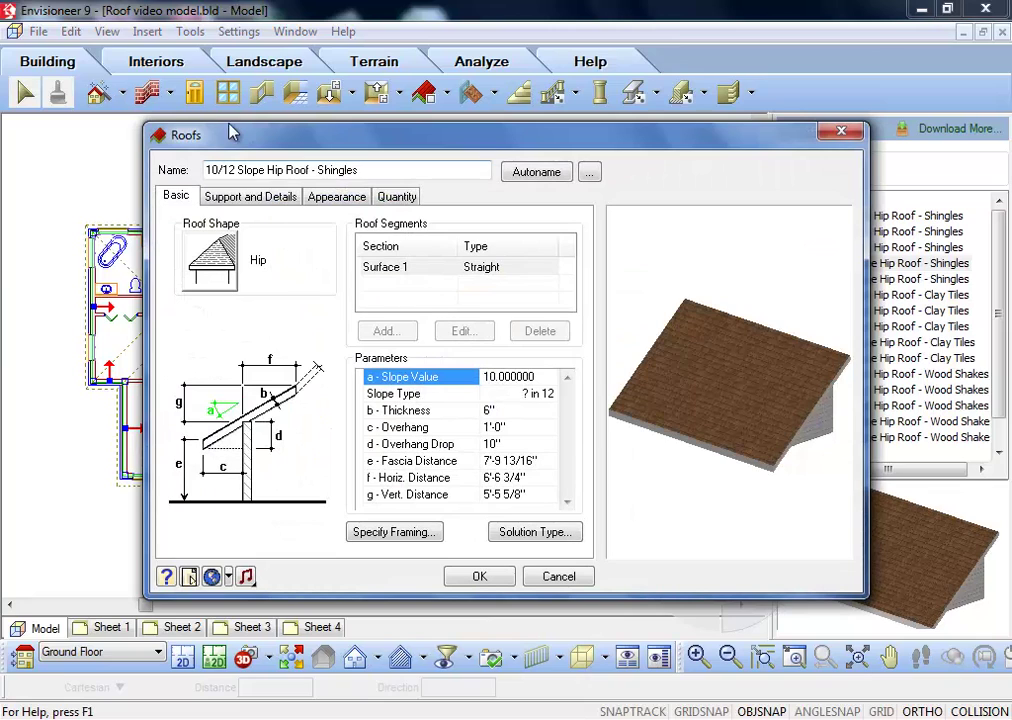
left_click(260, 197)
double_click(521, 268)
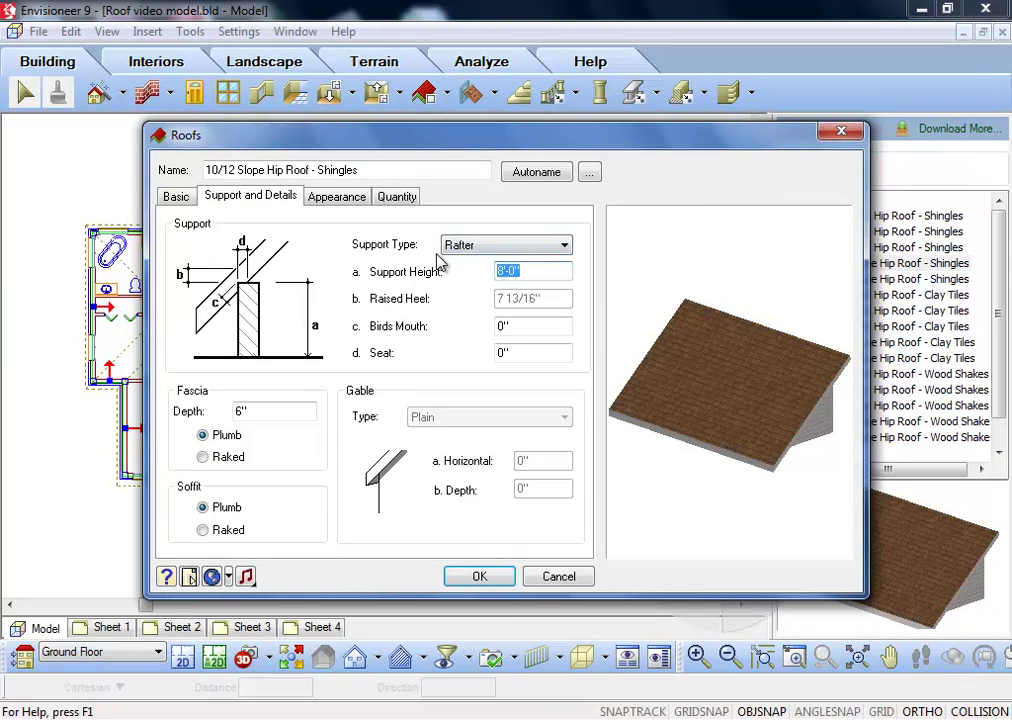
type("9'6")
left_click(527, 327)
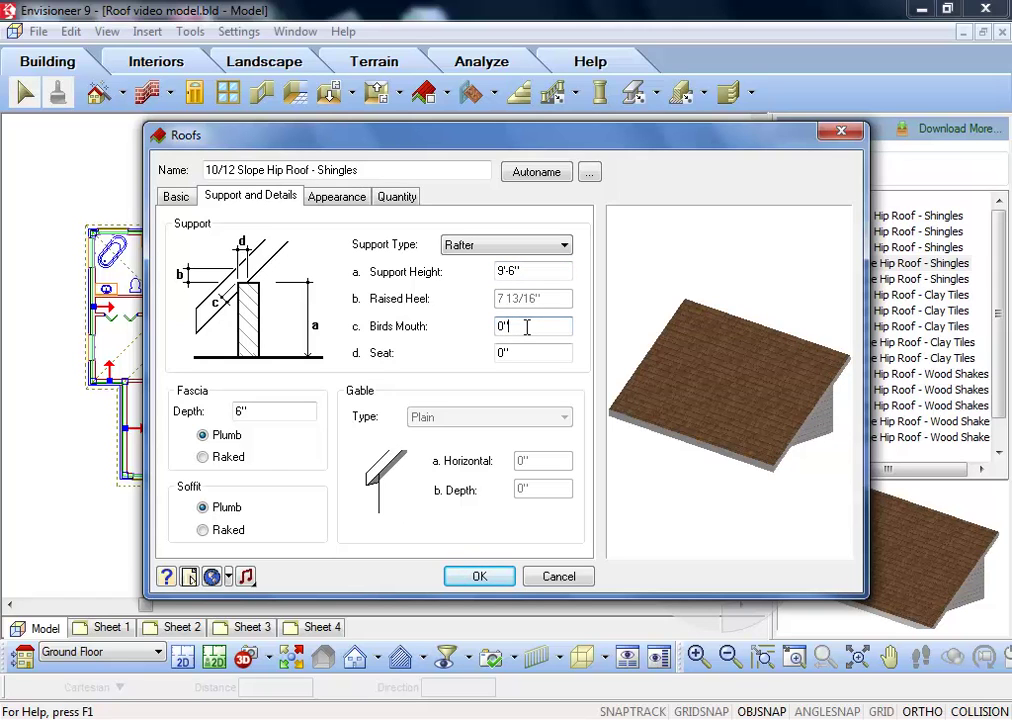
left_click(477, 577)
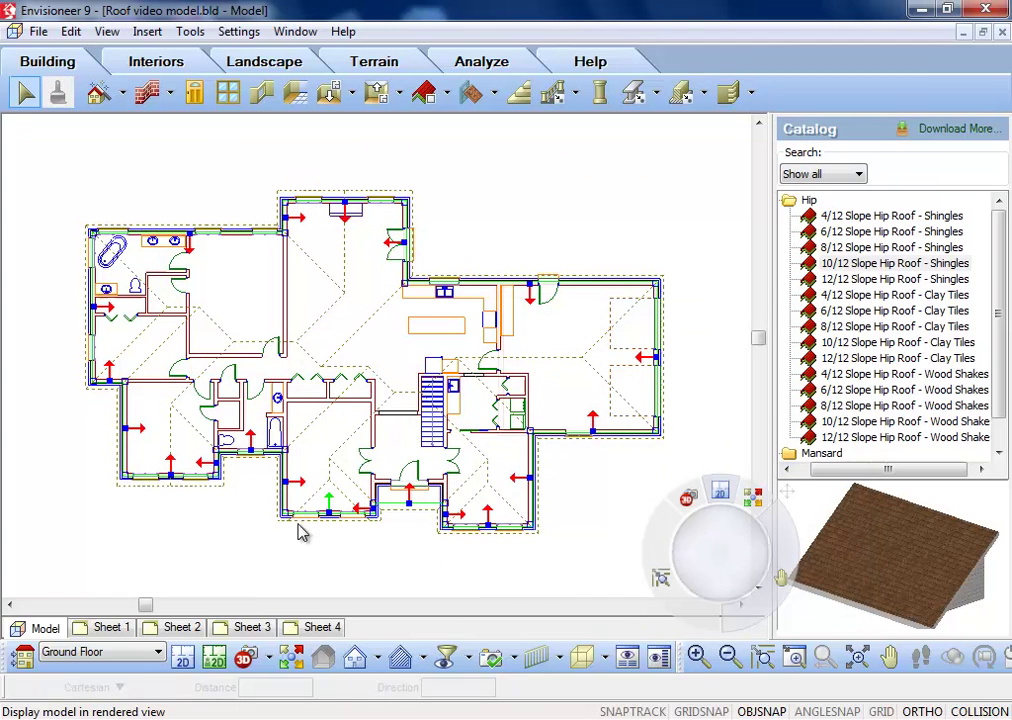
Show the house in 3D Perspective with the Rendered Outline render mode.
left_click(269, 658)
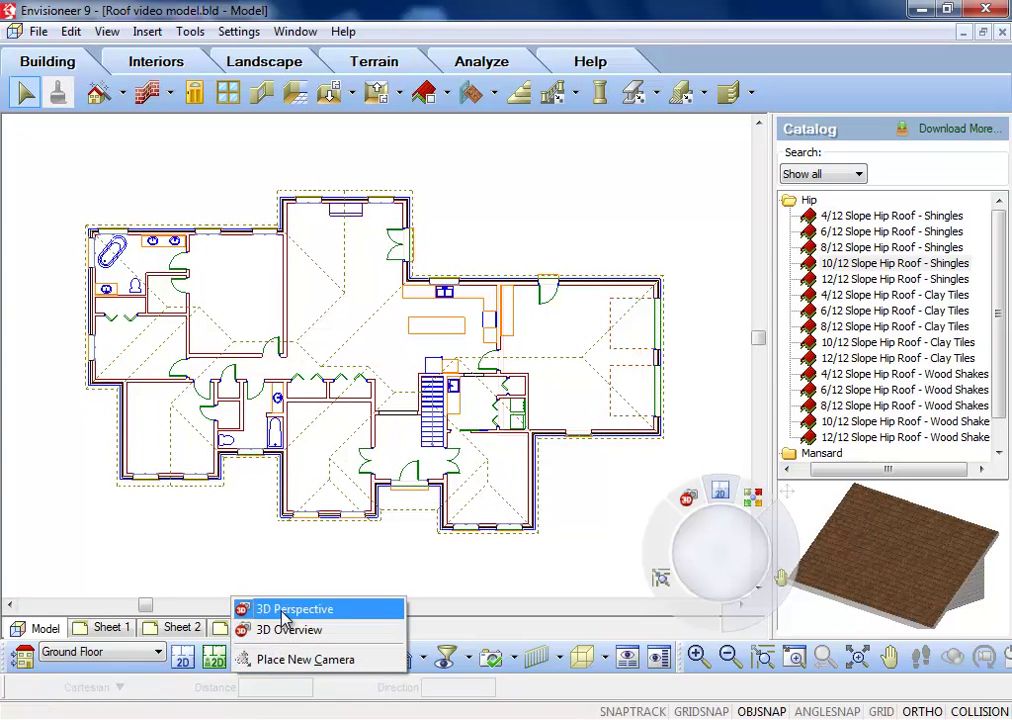
left_click(285, 609)
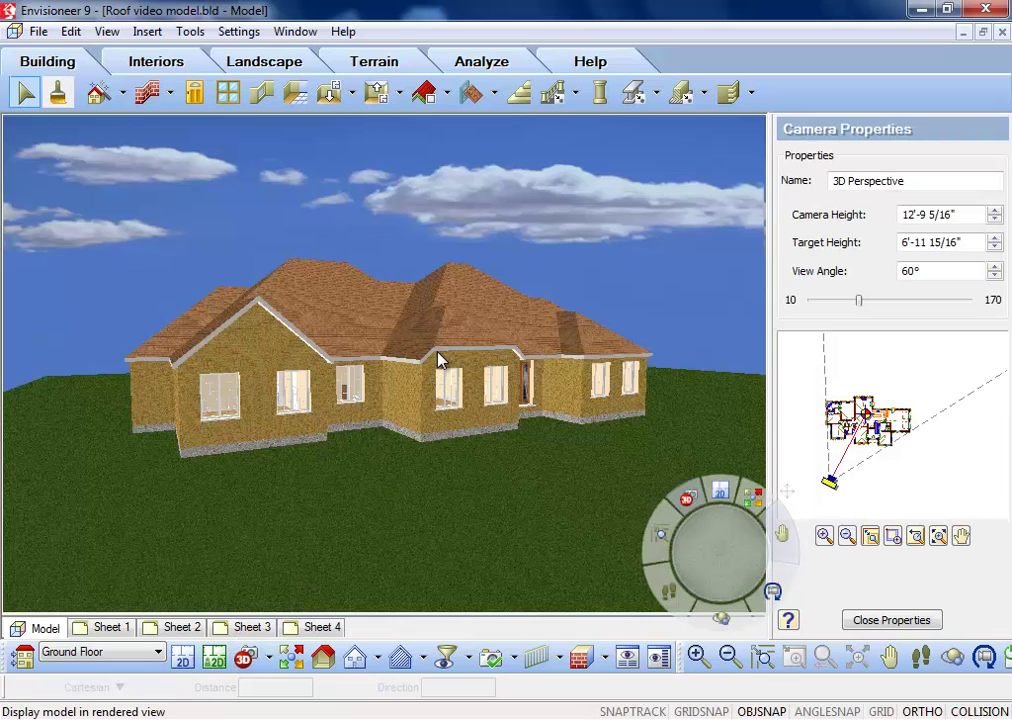
left_click(606, 664)
left_click(614, 639)
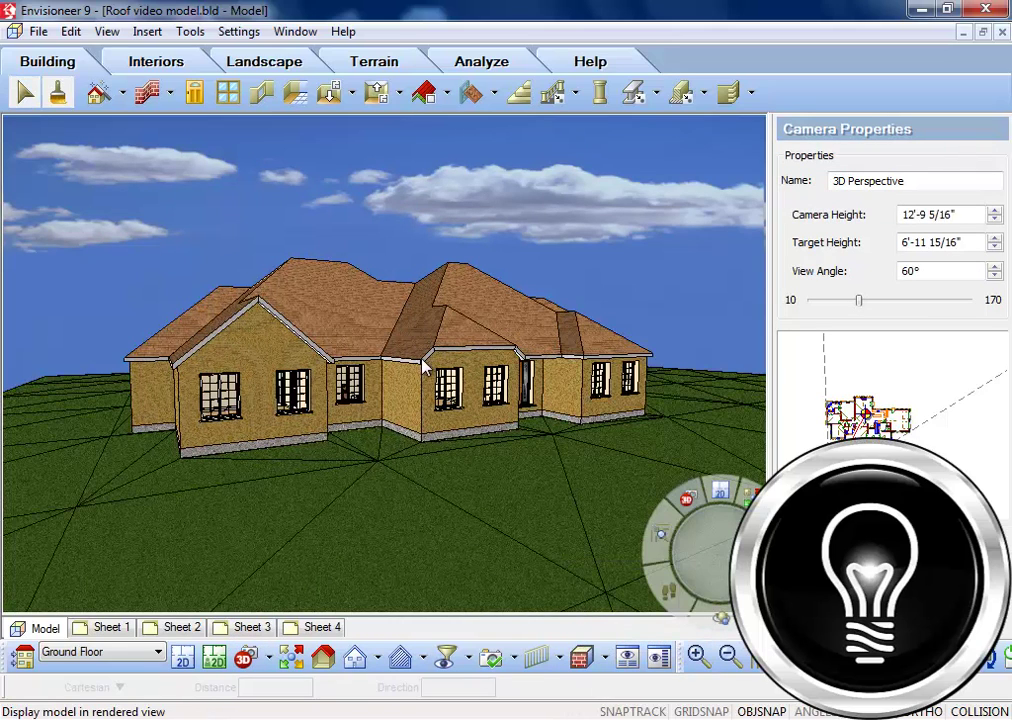